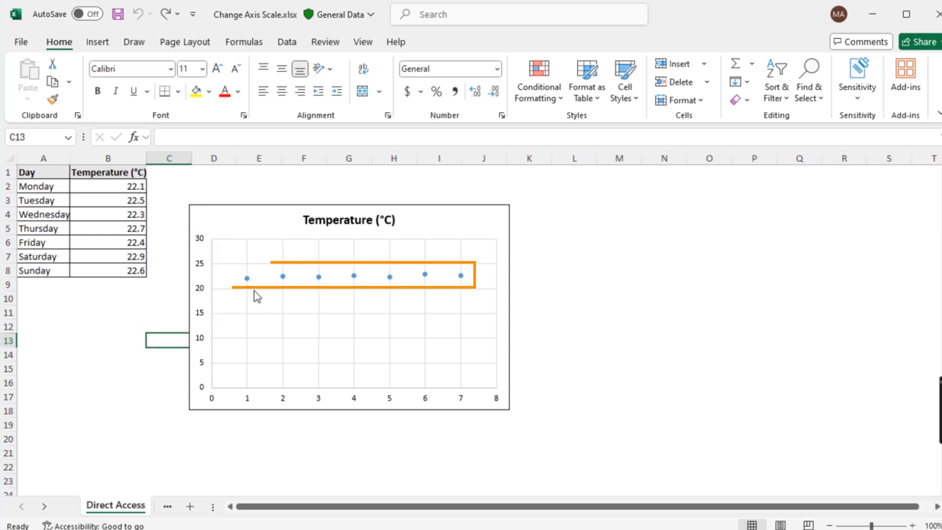
Step: Set the vertical axis bounds of the Temperature chart on the Direct Access sheet to minimum 22 and maximum 23
left_click(620, 326)
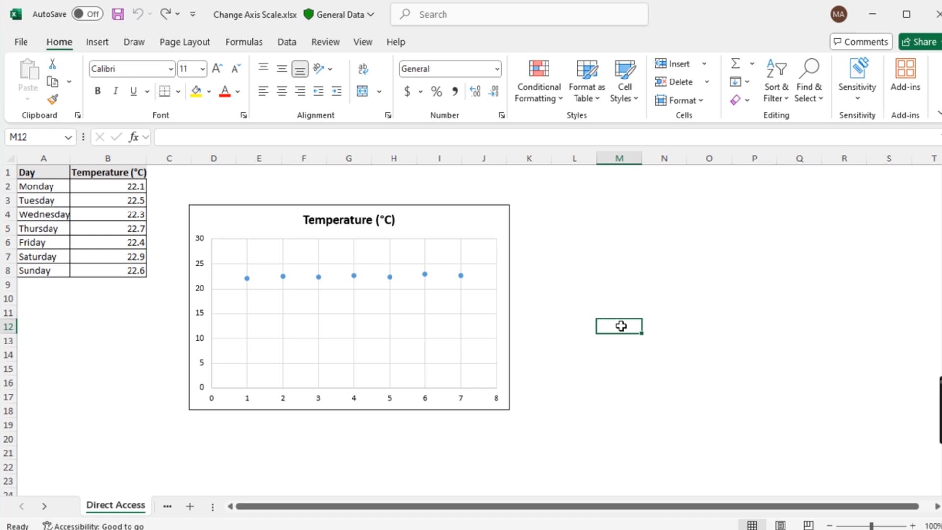
left_click(202, 240)
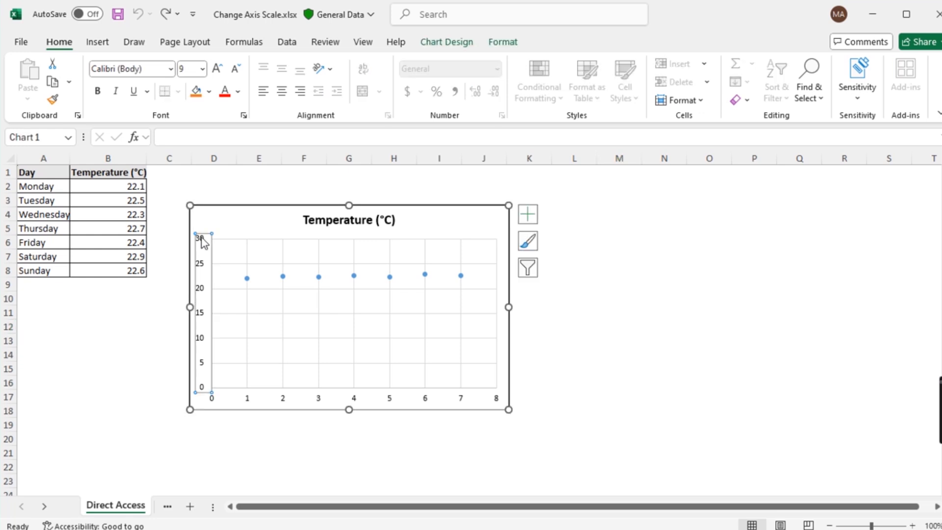
double_click(201, 238)
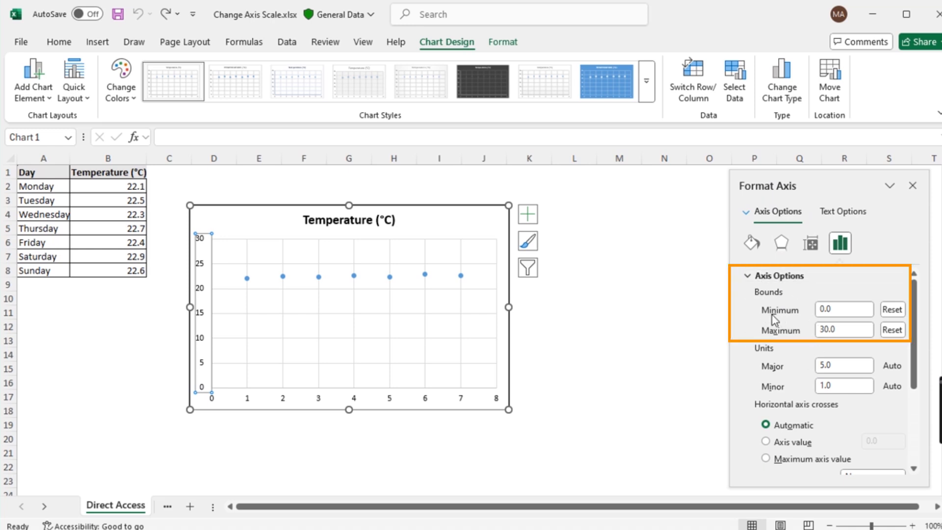
left_click(832, 309)
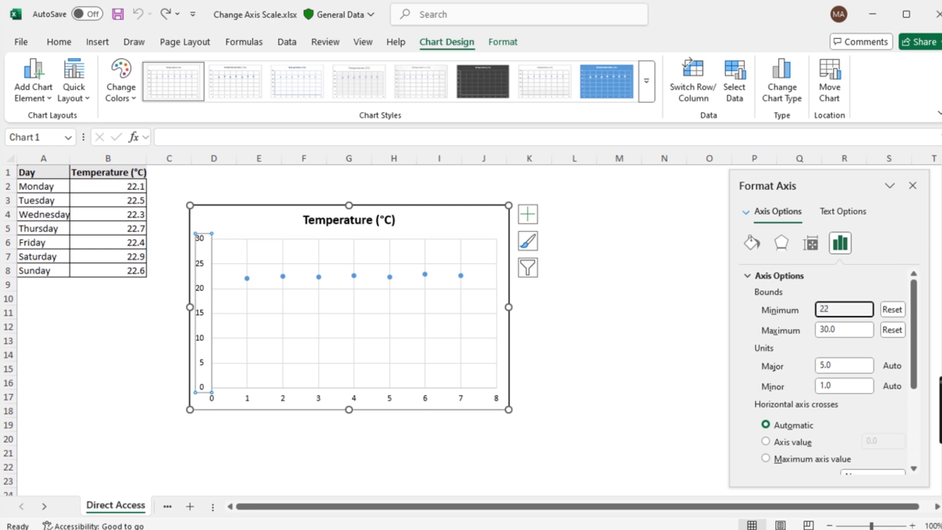
left_click(845, 330)
type("2")
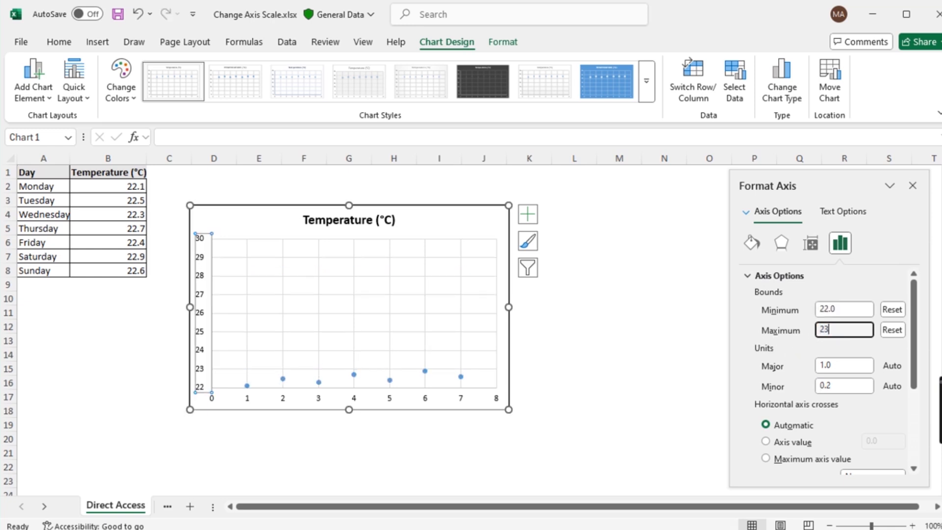
type("3")
left_click(671, 337)
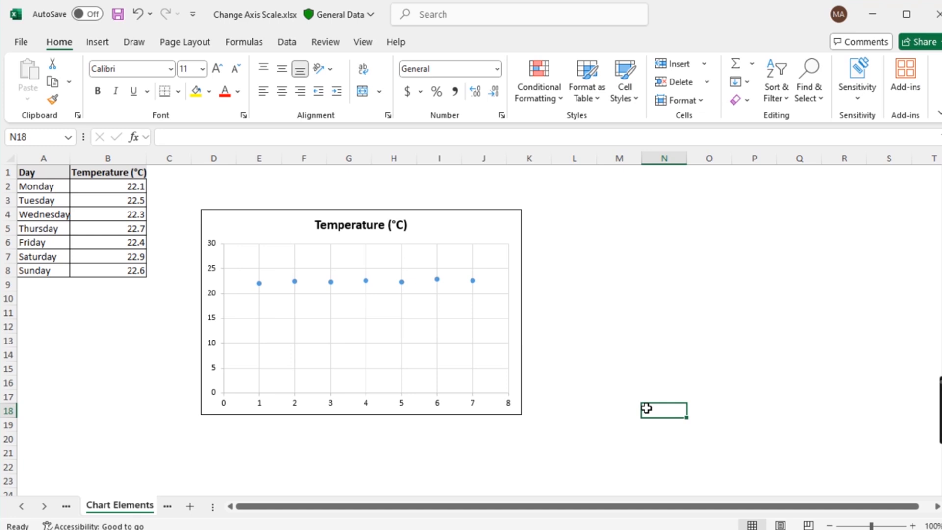
Step: Open the additional axis options for the Temperature chart on the Chart Elements sheet and select its vertical axis for formatting
left_click(463, 238)
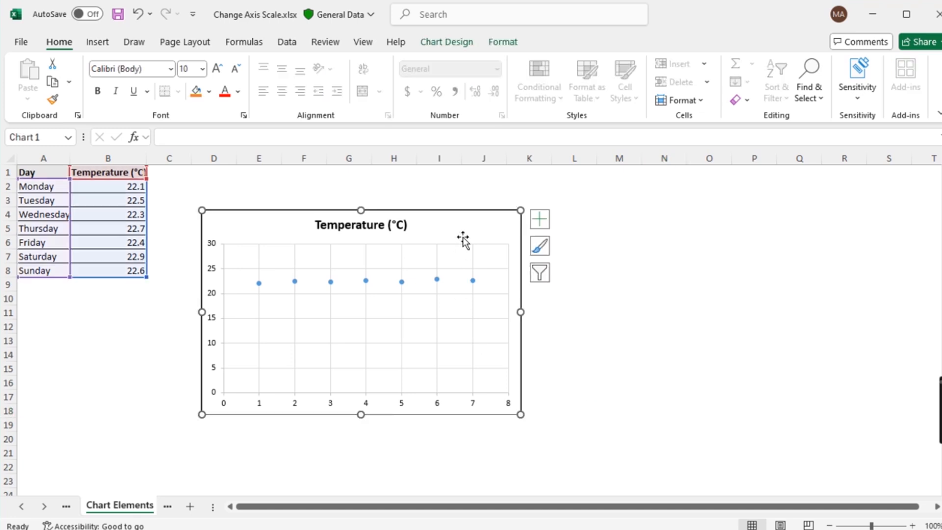
left_click(542, 225)
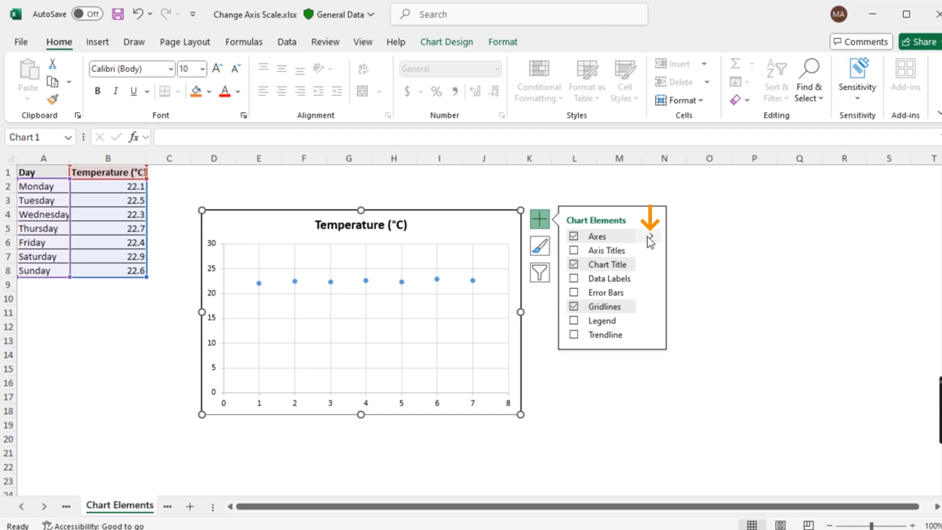
left_click(649, 238)
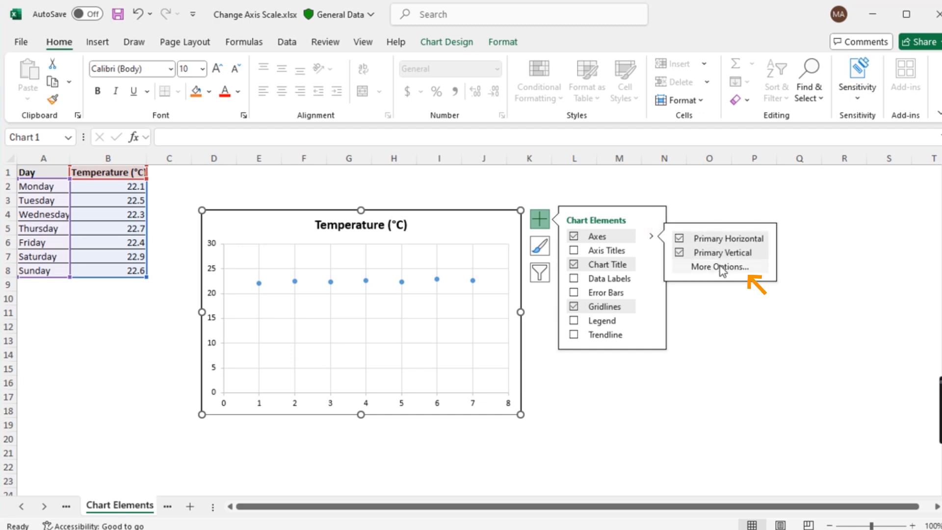
left_click(693, 270)
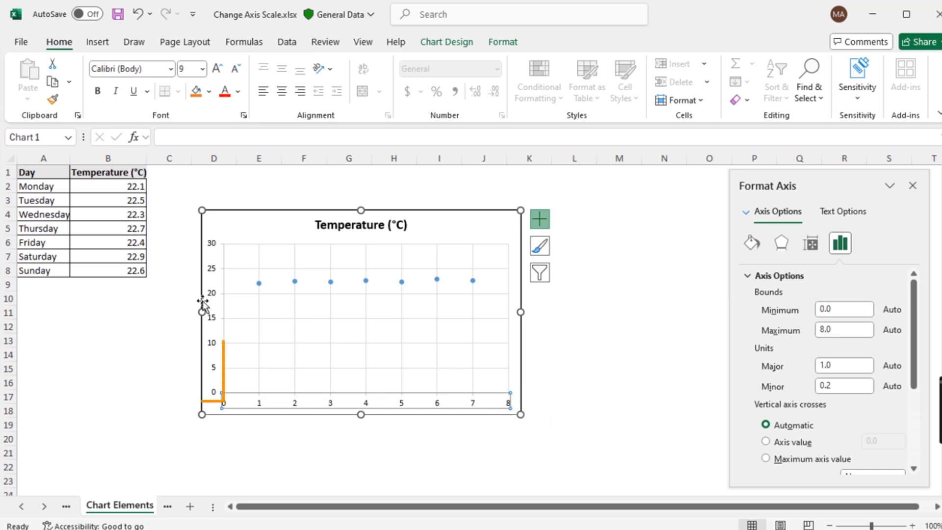
left_click(213, 272)
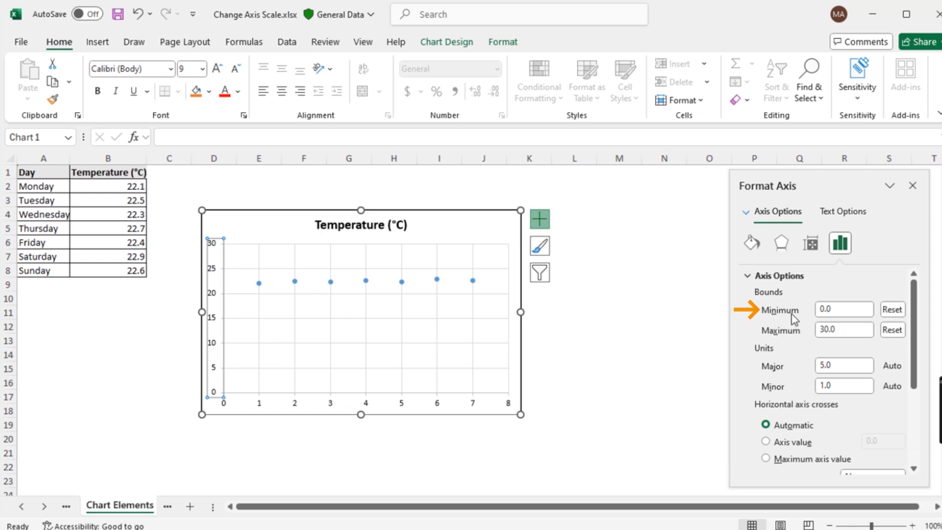
Step: Set the vertical axis bounds of the chart on the Chart Elements sheet to minimum 22 and maximum 23
left_click(825, 310)
double_click(834, 309)
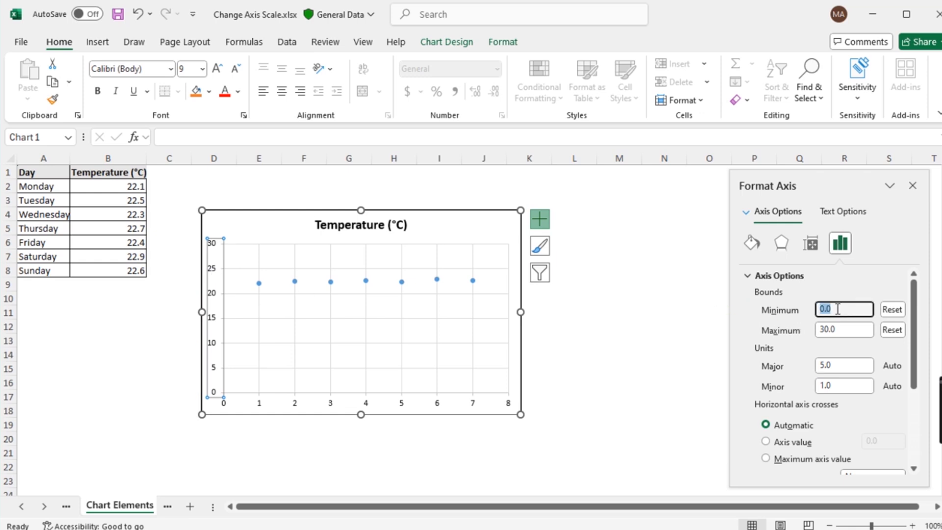
type("22")
left_click(841, 330)
double_click(842, 330)
type("23")
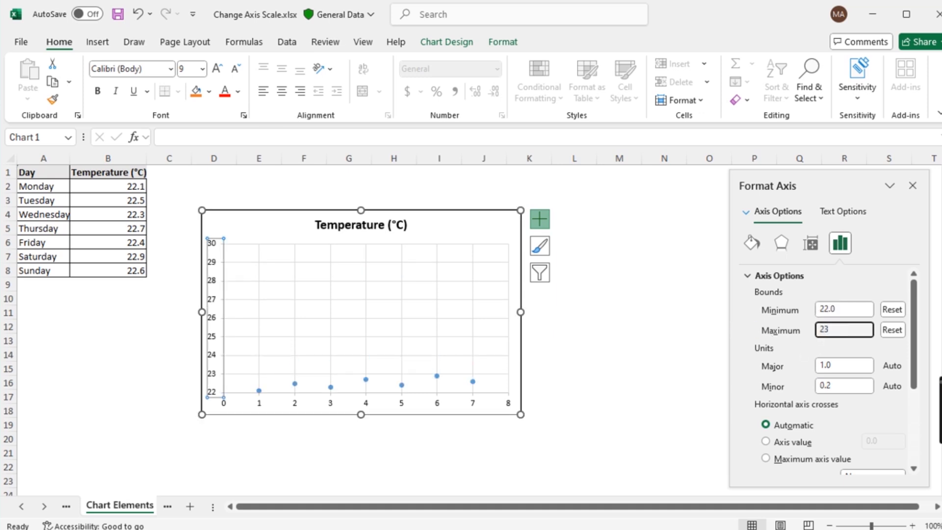
left_click(679, 366)
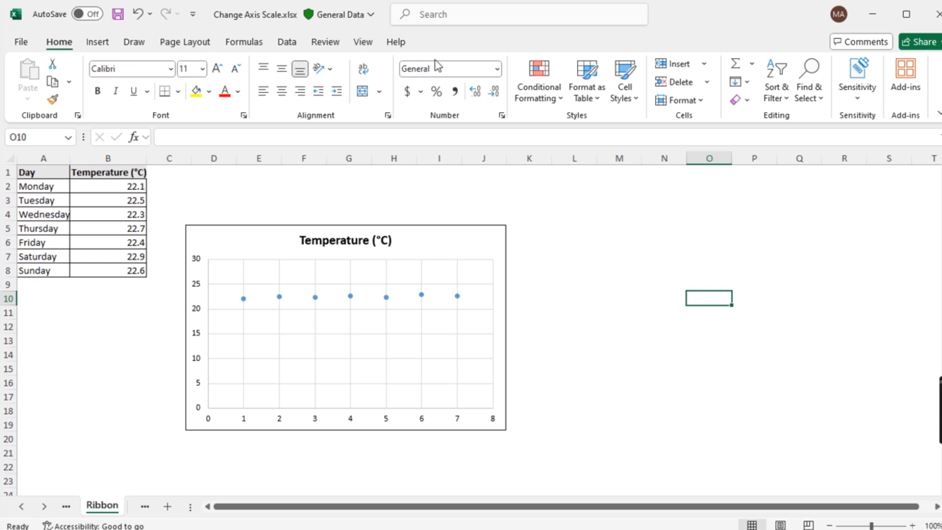
Step: Select the Vertical (Value) Axis of the Temperature chart on the Ribbon sheet and open its formatting options
left_click(581, 309)
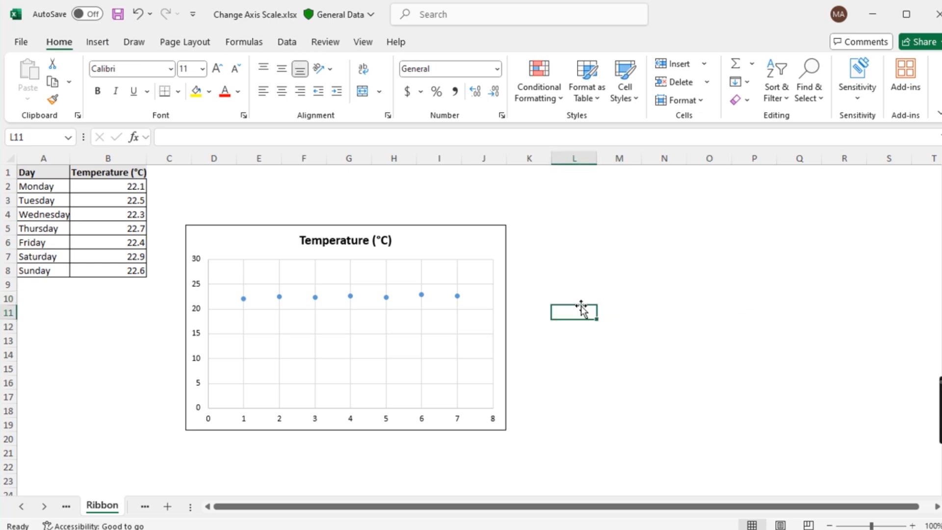
left_click(474, 250)
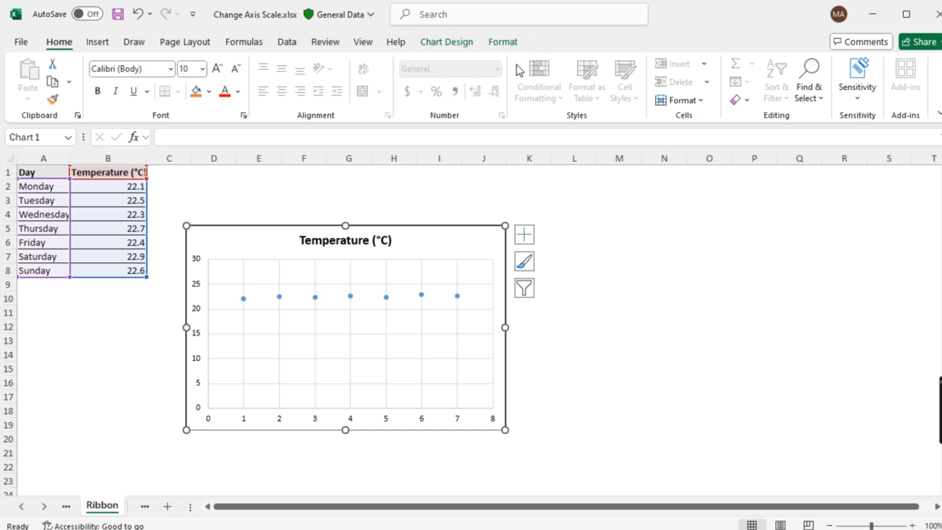
left_click(503, 42)
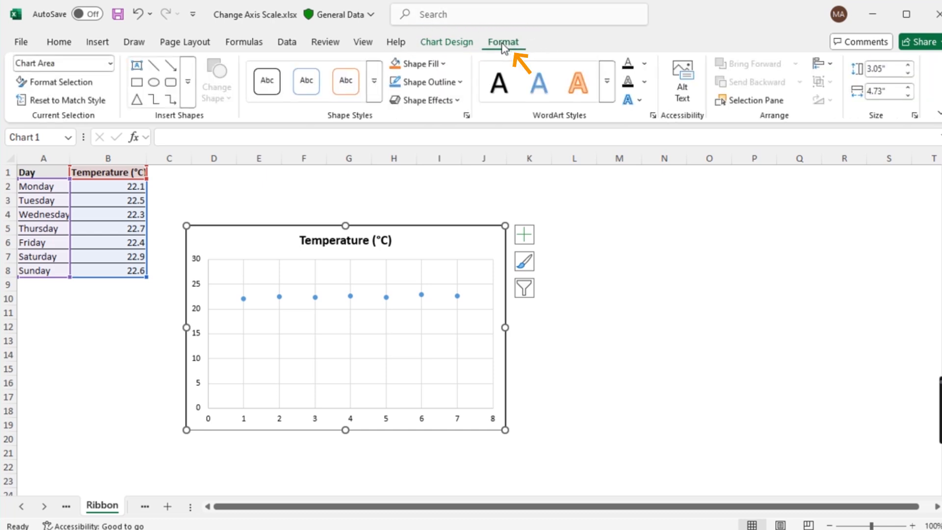
left_click(109, 63)
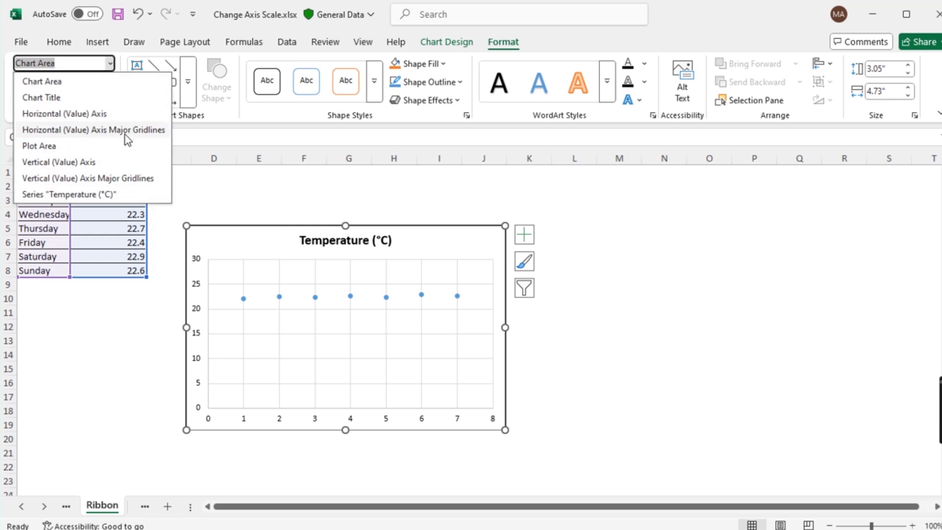
left_click(126, 161)
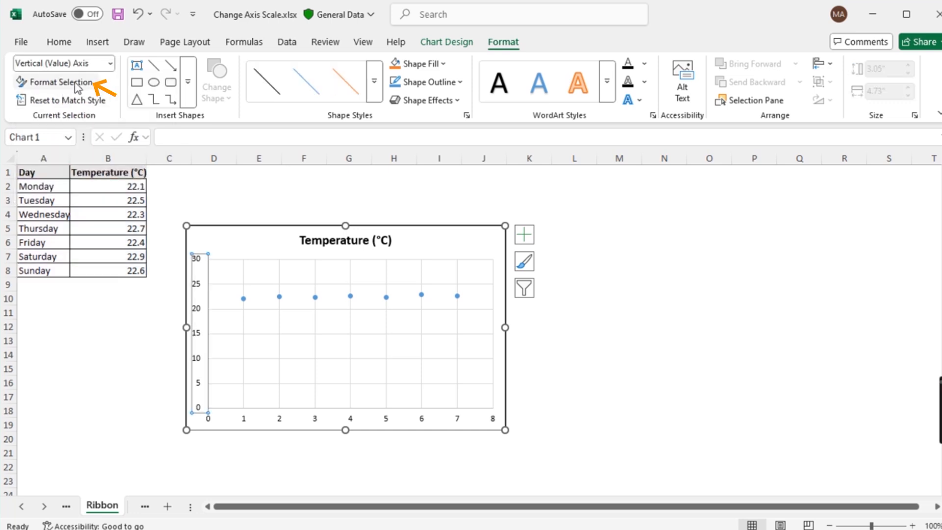
left_click(76, 83)
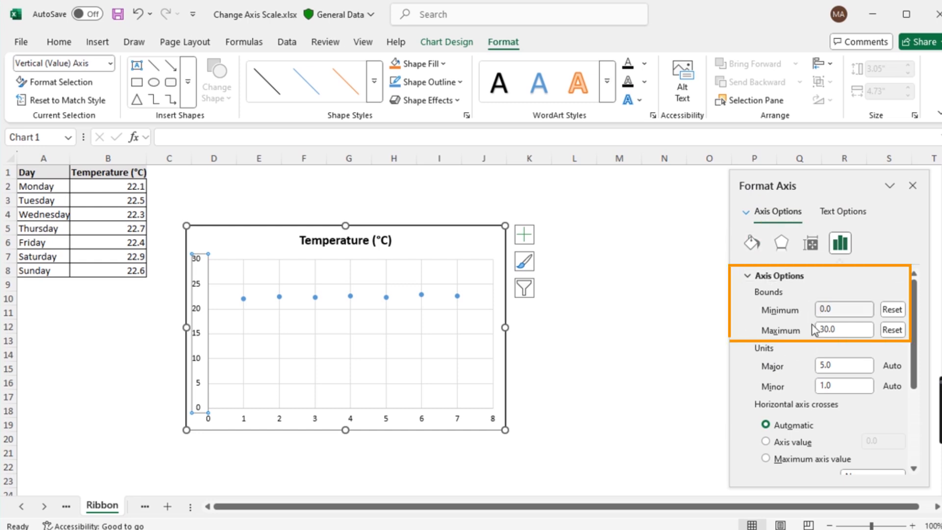
Step: Set the vertical axis bounds of the chart on the Ribbon sheet to minimum 22 and maximum 23
left_click(847, 310)
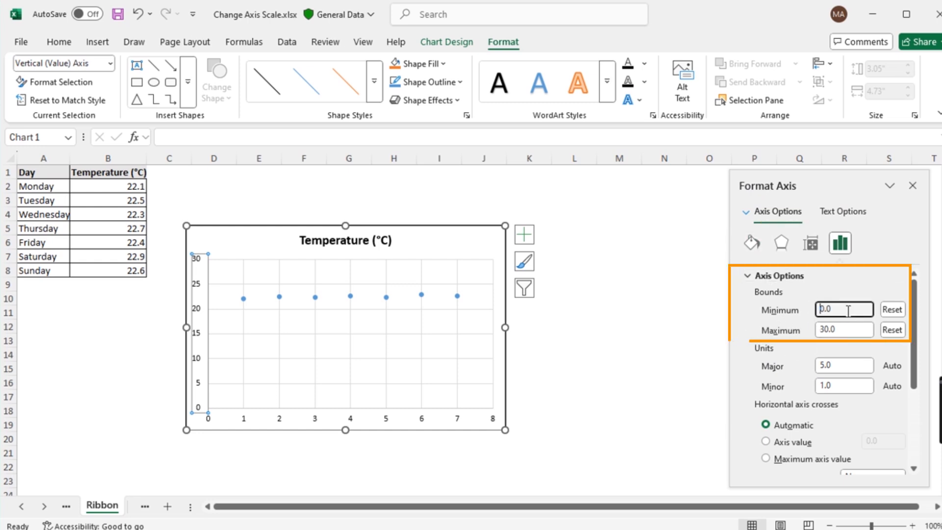
type("22")
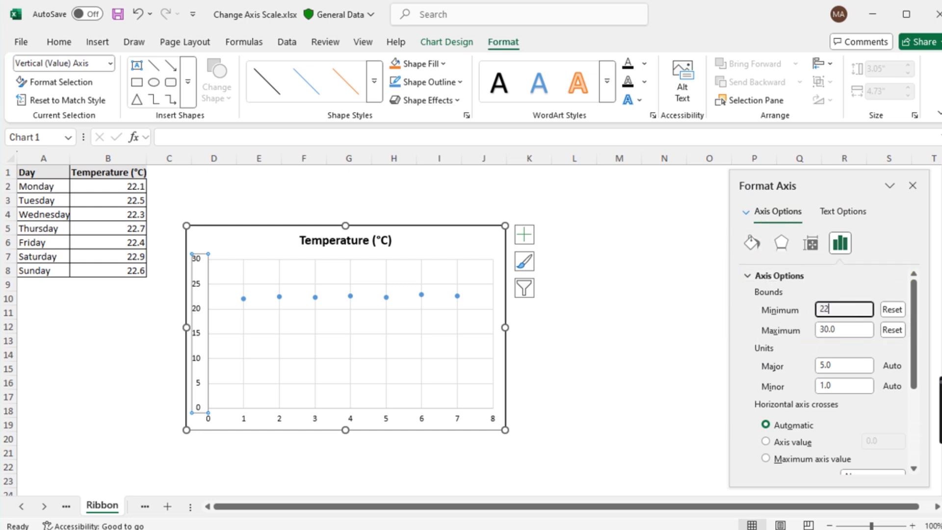
left_click(840, 329)
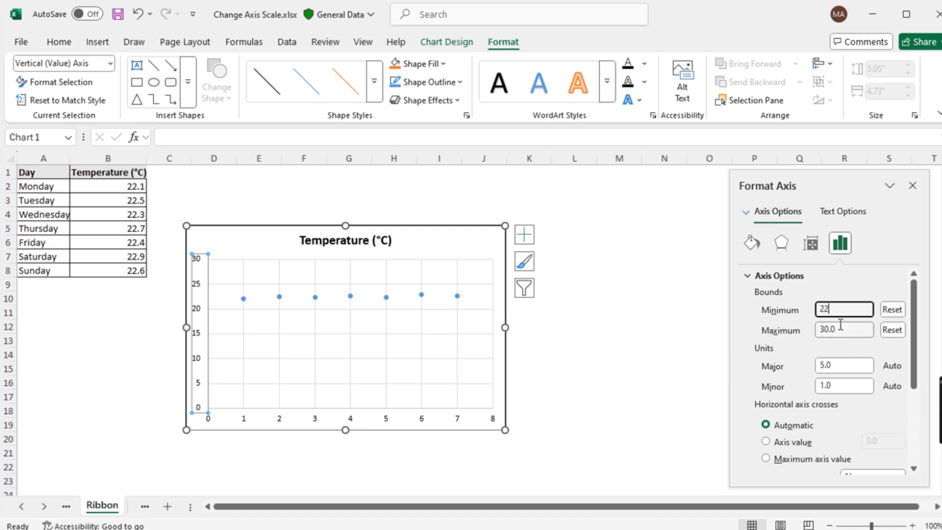
type("23")
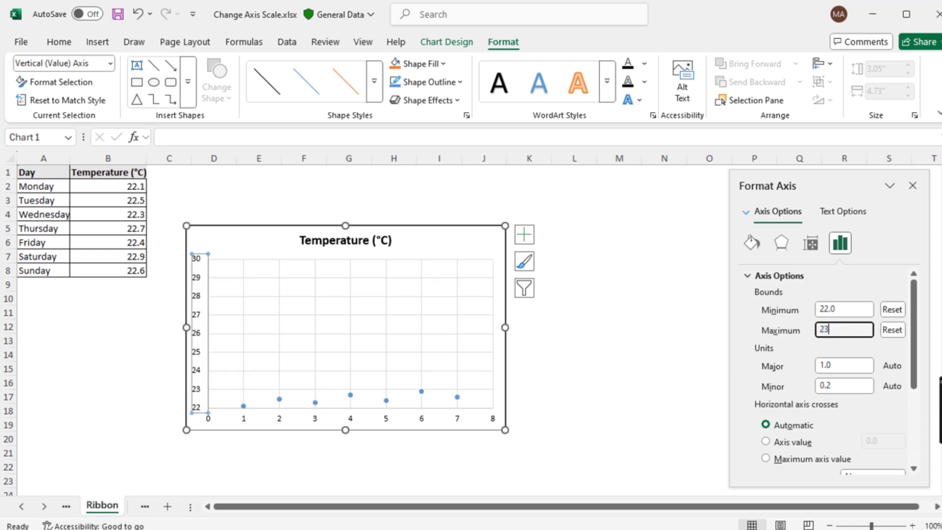
left_click(626, 328)
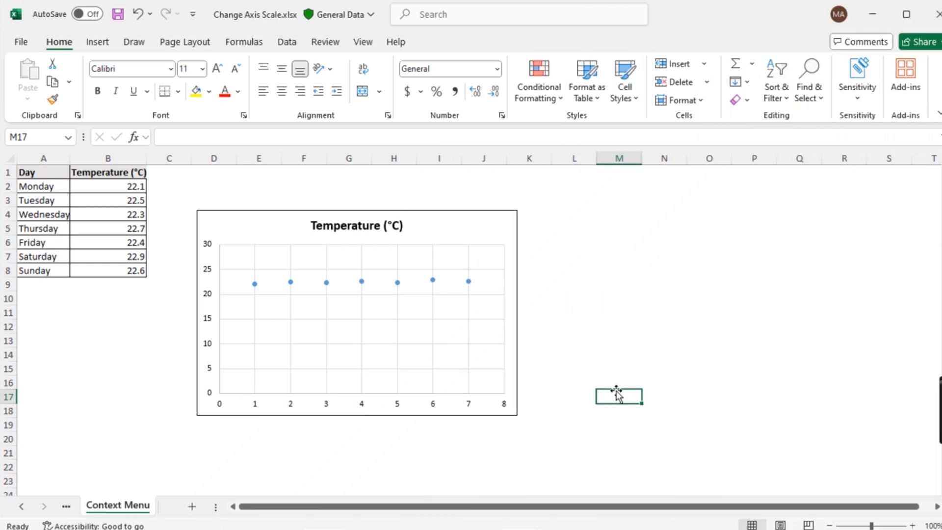
Step: Format the vertical axis of the Temperature chart on the Context Menu sheet with bounds of minimum 22 and maximum 23
right_click(212, 253)
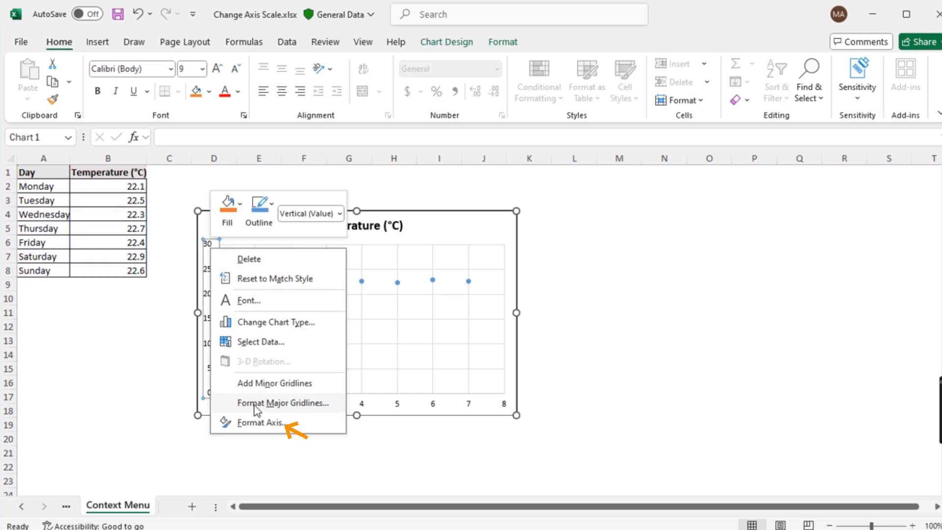
left_click(259, 424)
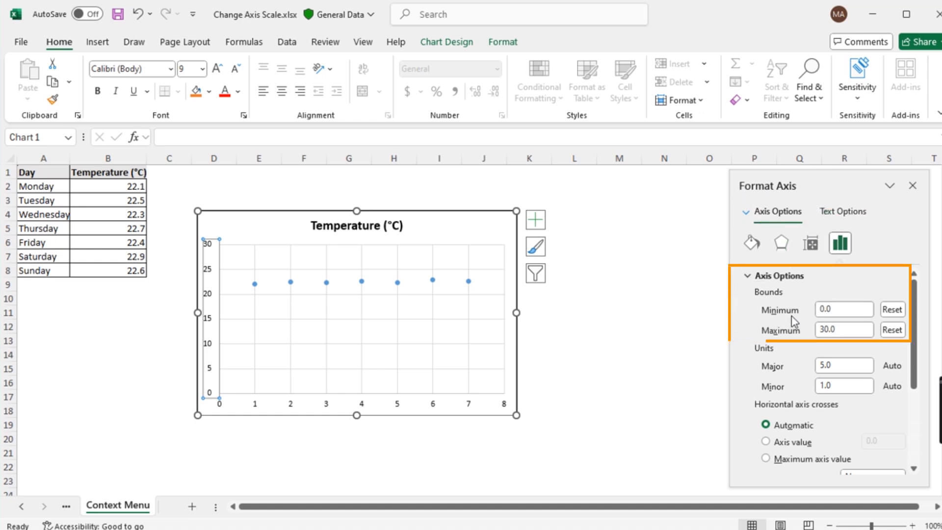
left_click(842, 310)
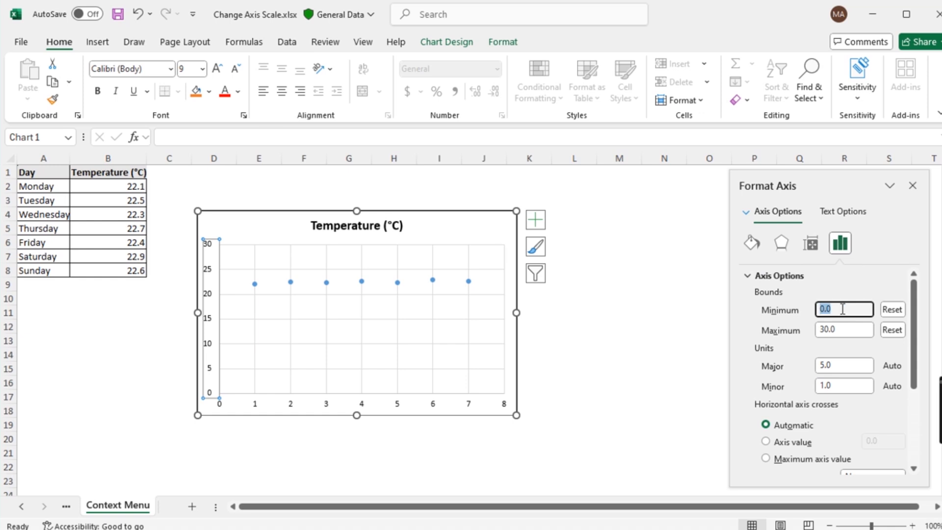
type("22")
left_click(840, 331)
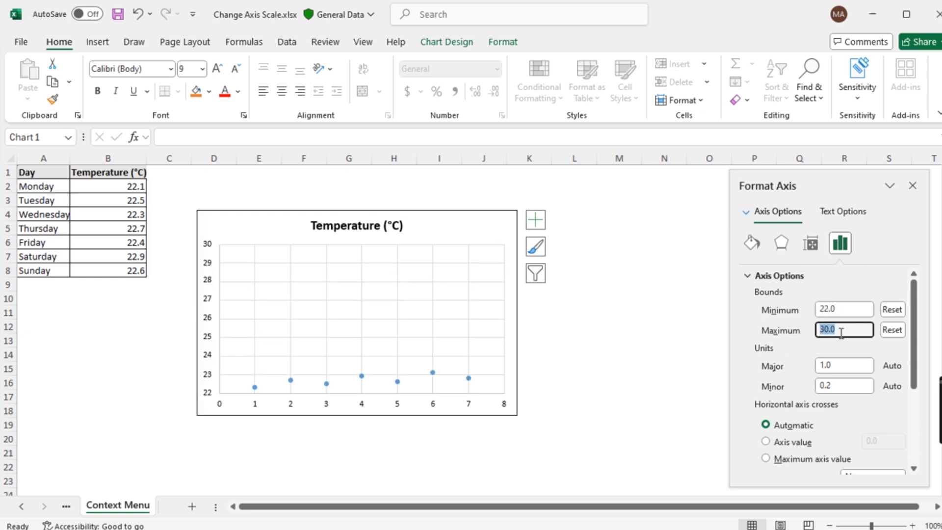
type("23")
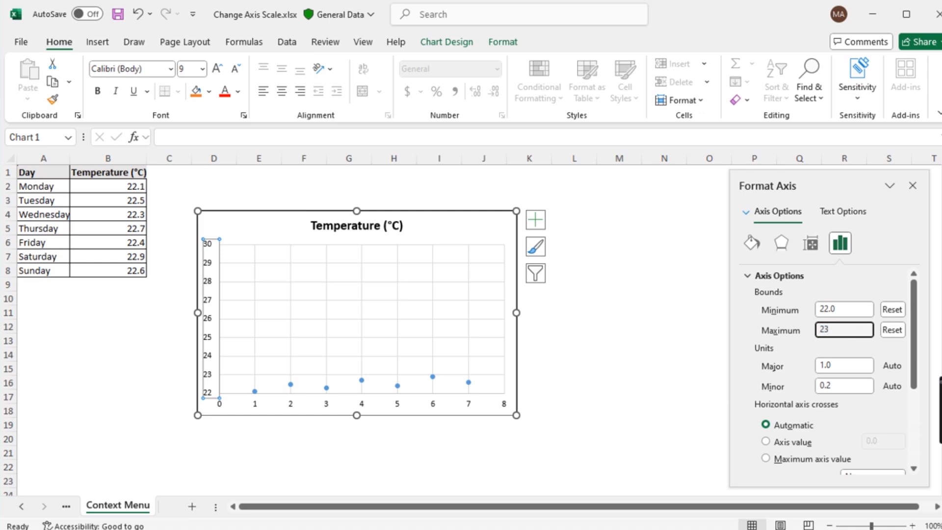
left_click(658, 366)
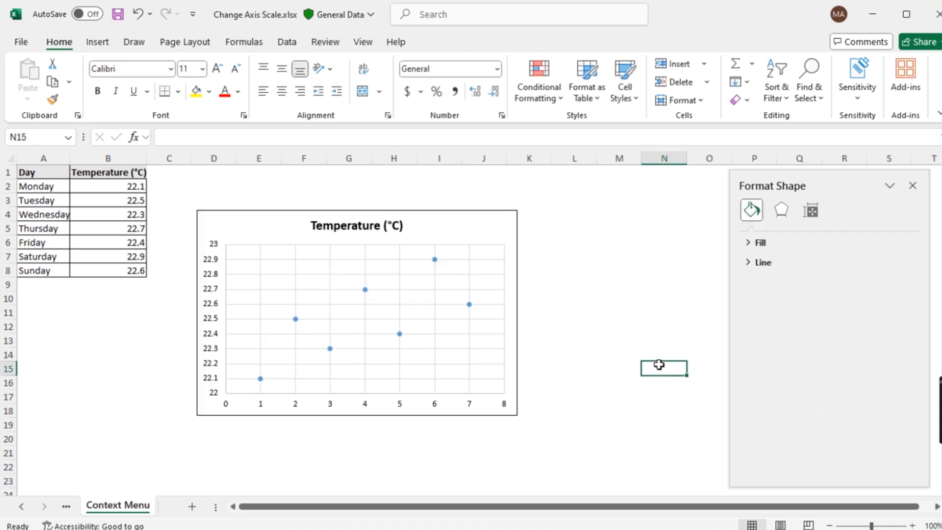